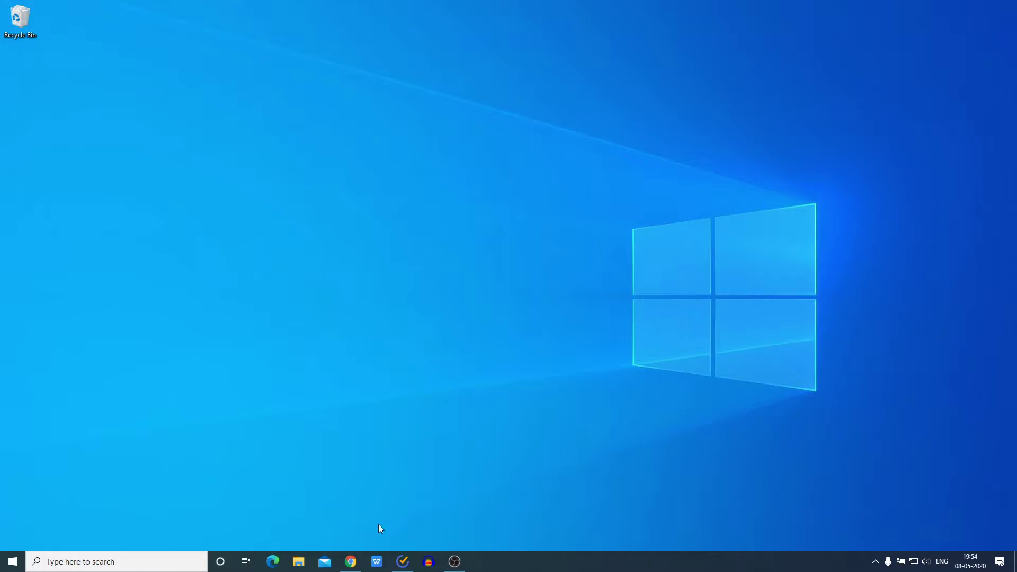
Download free_cam_8_7_0.msi from the official Free Cam site in Chrome and open it.
{"action": "left_click", "coordinate": [350, 561]}
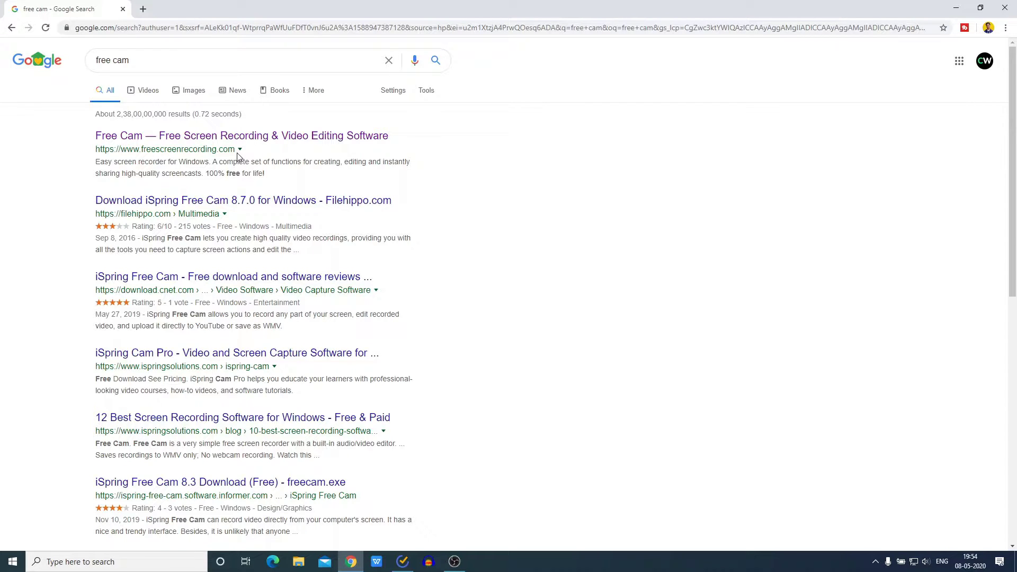
{"action": "left_click", "coordinate": [274, 137]}
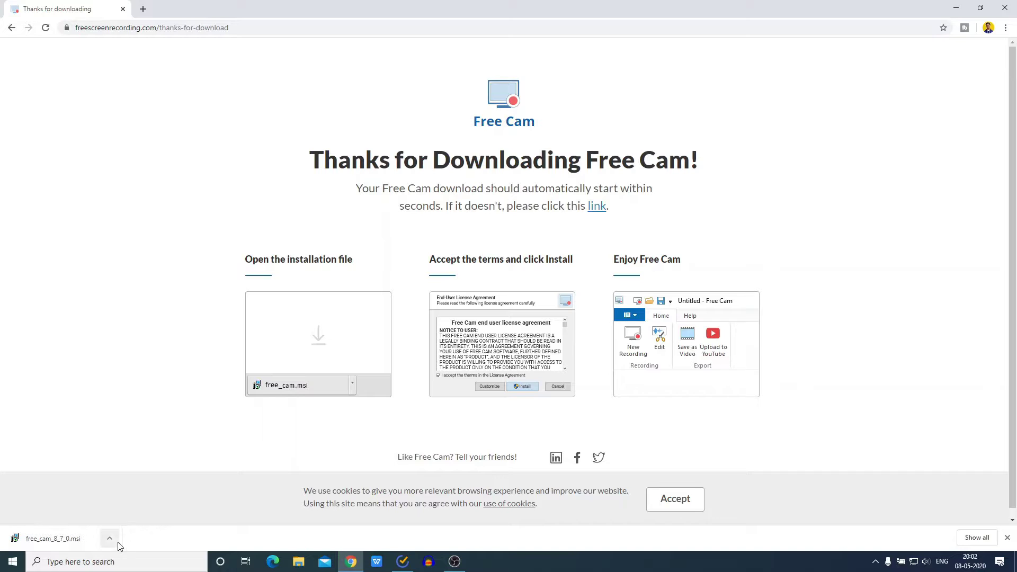
{"action": "left_click", "coordinate": [116, 542]}
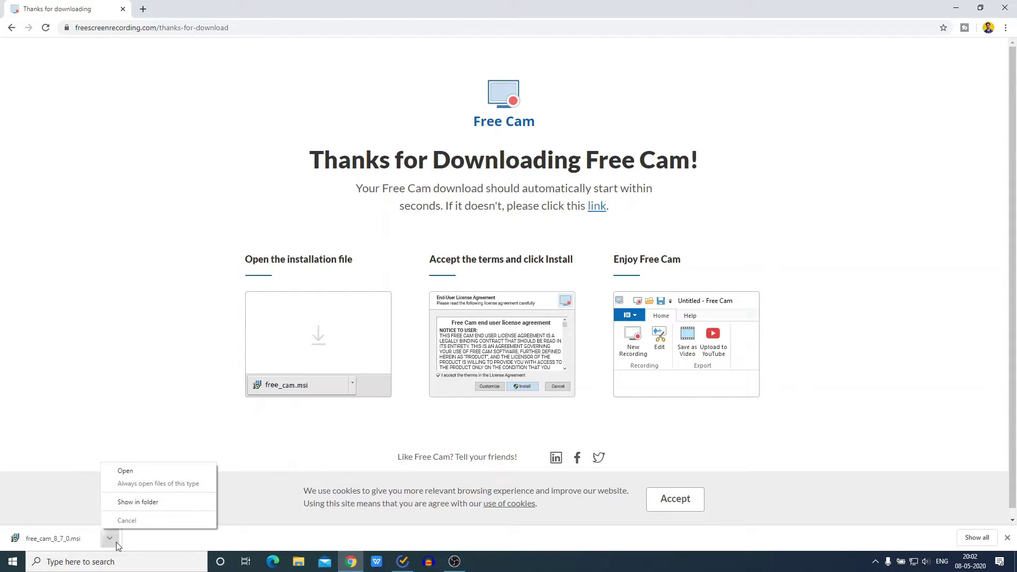
{"action": "left_click", "coordinate": [139, 470]}
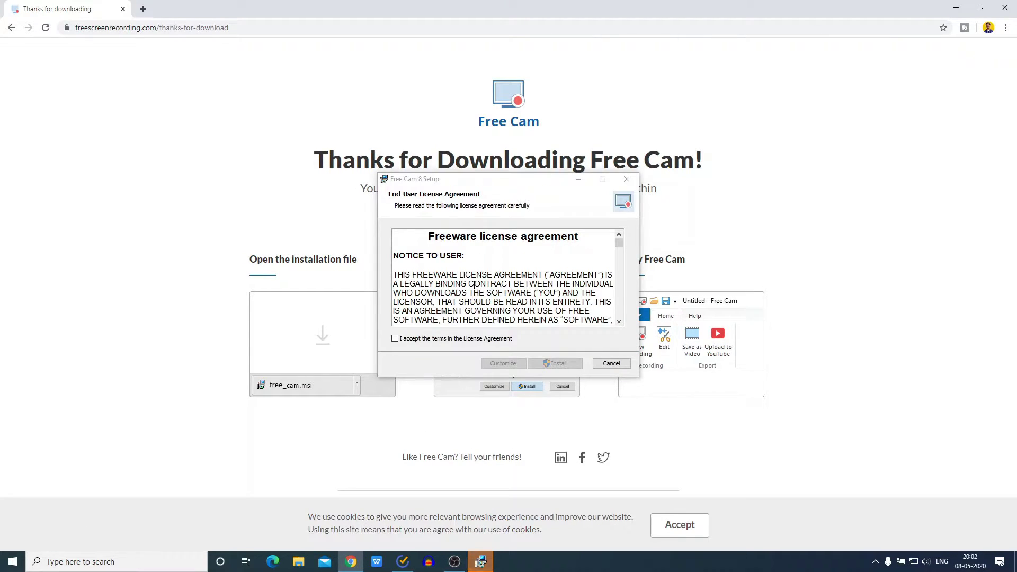
Accept the Free Cam 8 license terms and run the installation.
{"action": "left_click", "coordinate": [955, 9]}
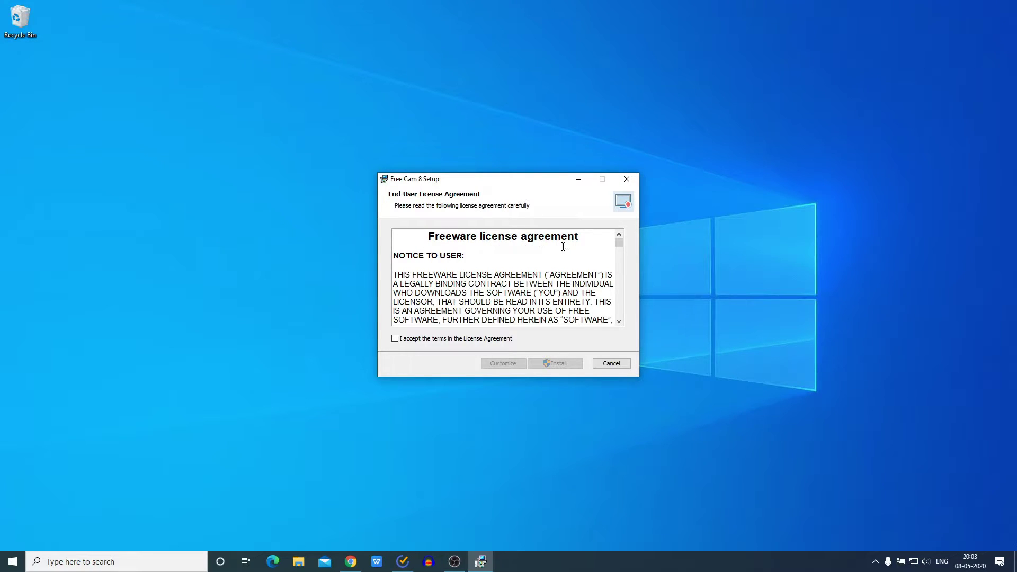
{"action": "scroll", "coordinate": [572, 263], "scroll_direction": "down", "scroll_amount": 6}
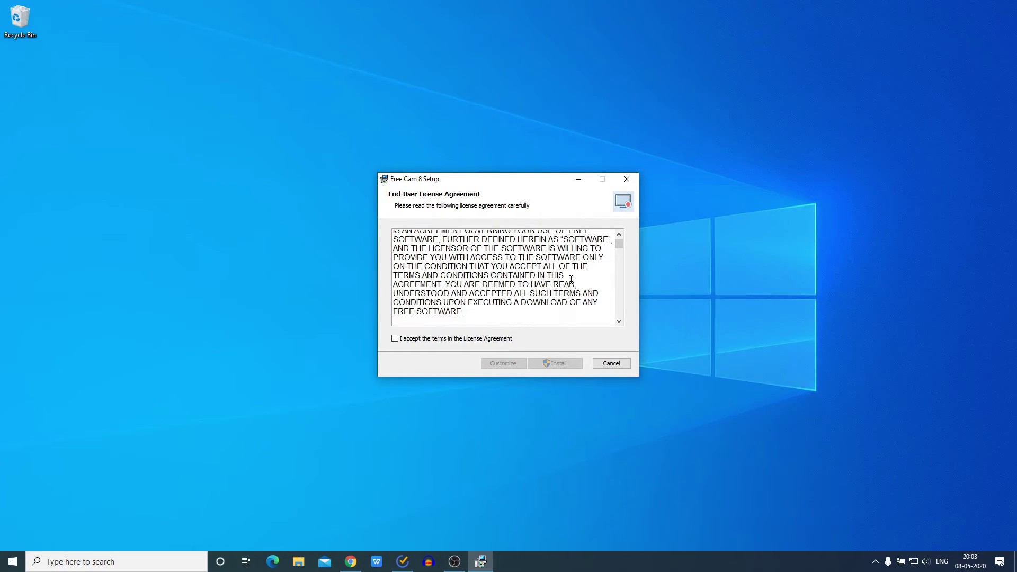
{"action": "left_click", "coordinate": [396, 339]}
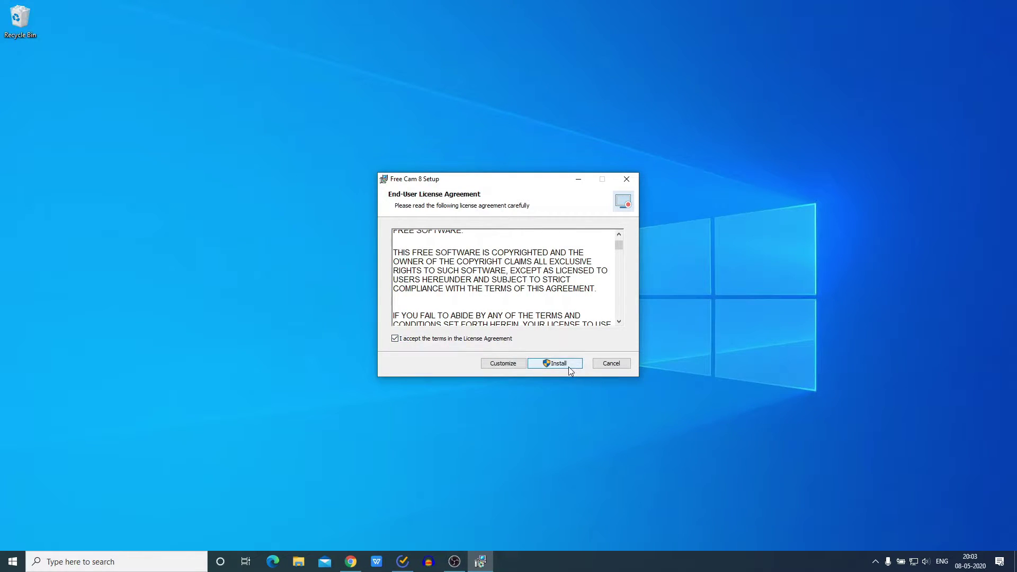
{"action": "left_click", "coordinate": [569, 365]}
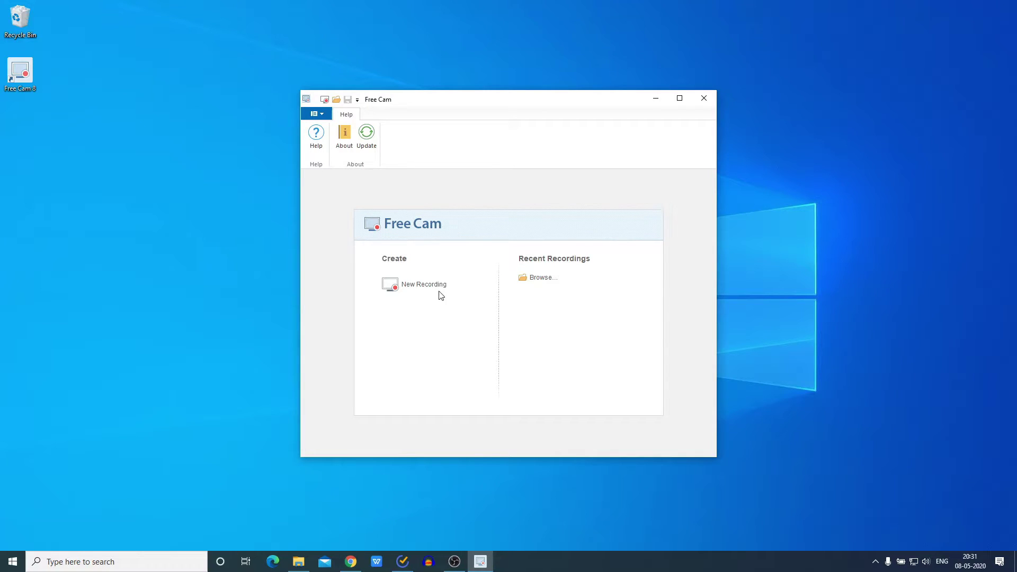
Start a new recording, then move the capture region up and enlarge it.
{"action": "left_click", "coordinate": [422, 288]}
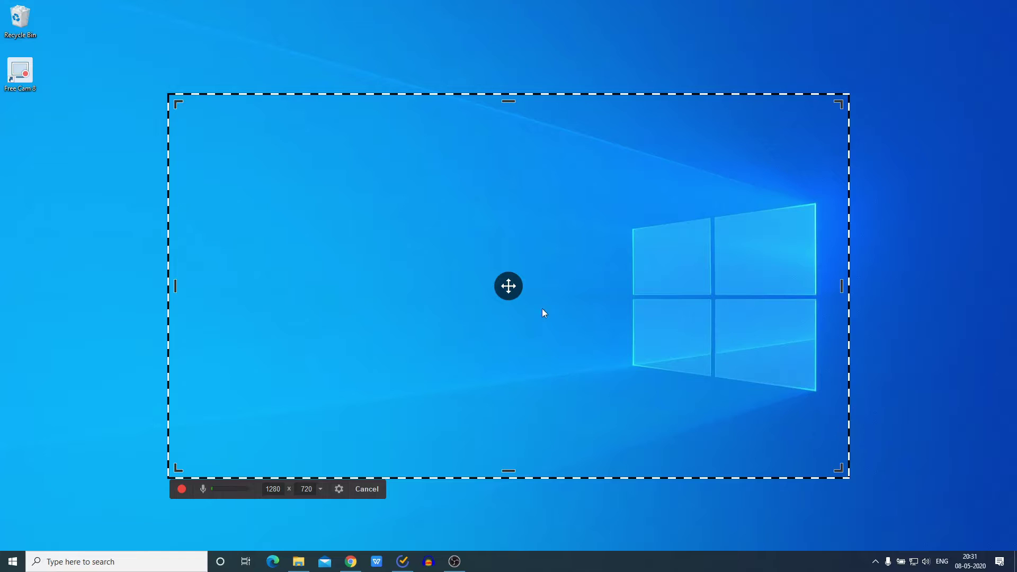
{"action": "left_click_drag", "start_coordinate": [509, 286], "coordinate": [499, 245]}
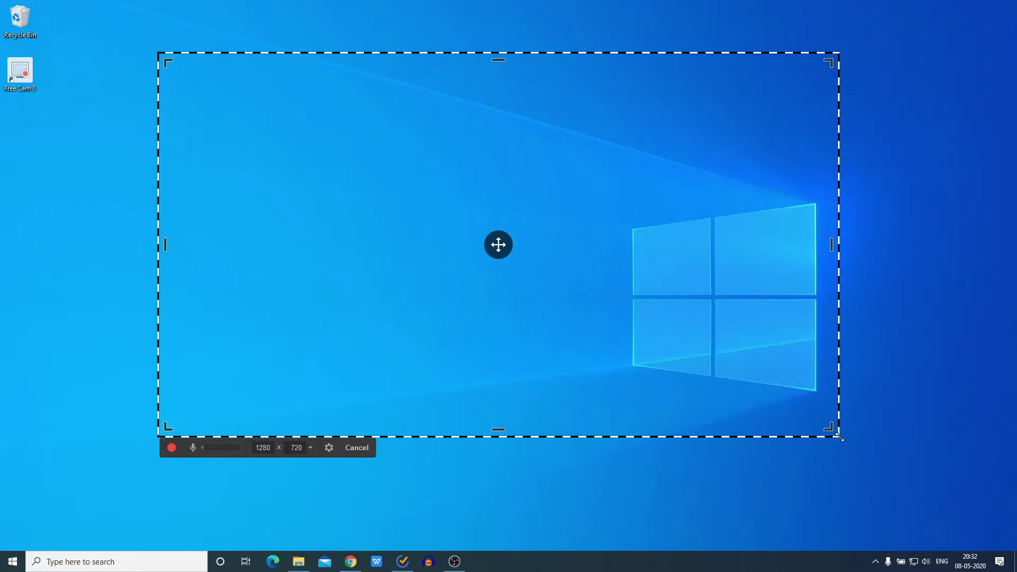
{"action": "left_click_drag", "start_coordinate": [837, 435], "coordinate": [946, 498]}
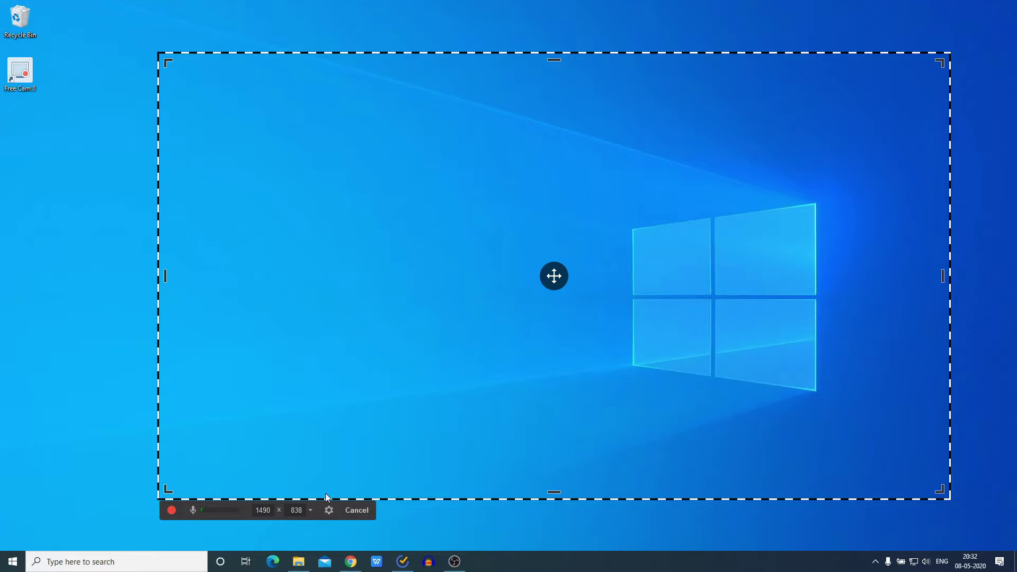
Try the Video 4:3 720p capture size, then switch to Fullscreen.
{"action": "left_click", "coordinate": [310, 510]}
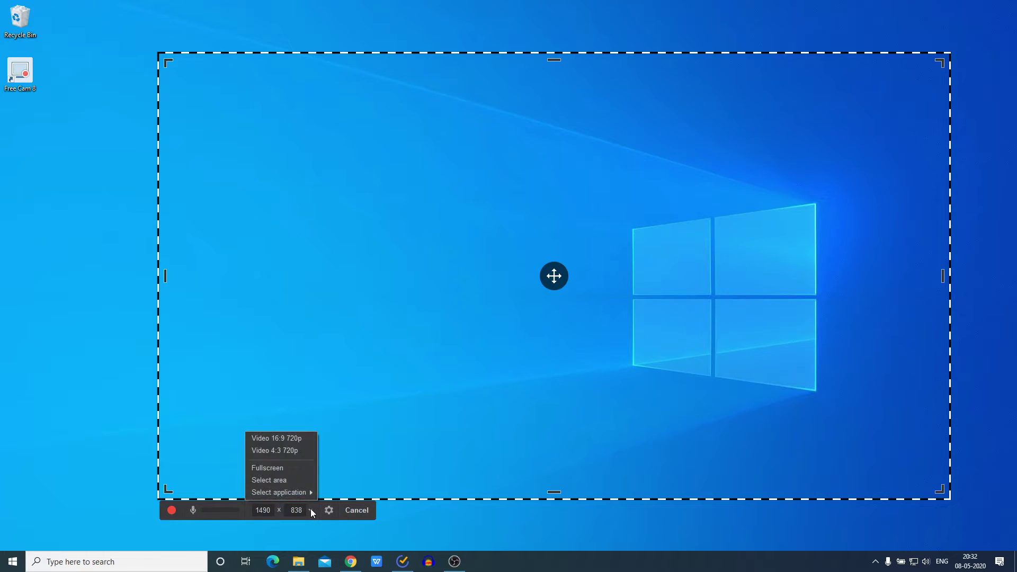
{"action": "left_click", "coordinate": [295, 449]}
{"action": "left_click", "coordinate": [311, 447]}
{"action": "left_click", "coordinate": [268, 476]}
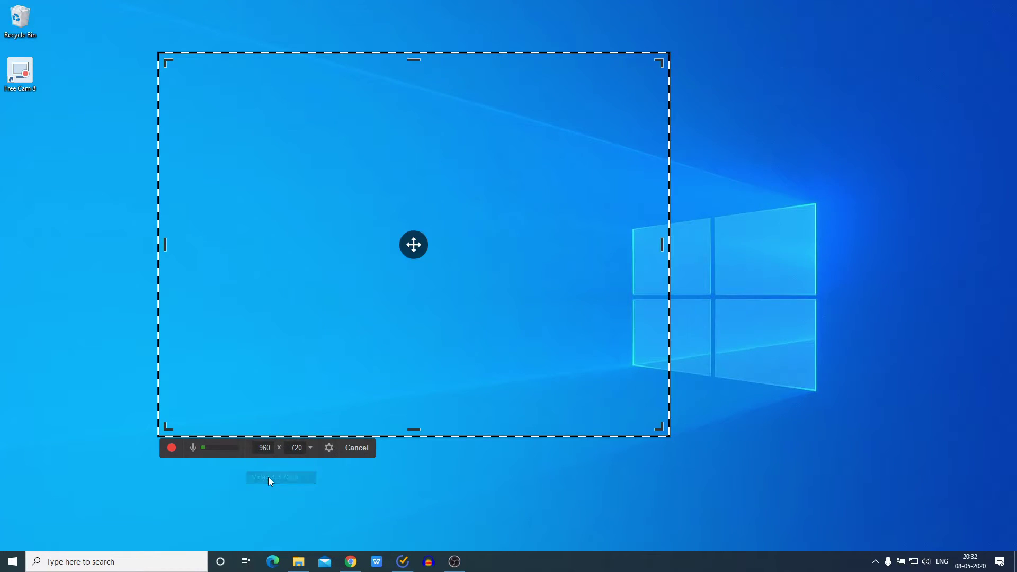
{"action": "left_click", "coordinate": [307, 449]}
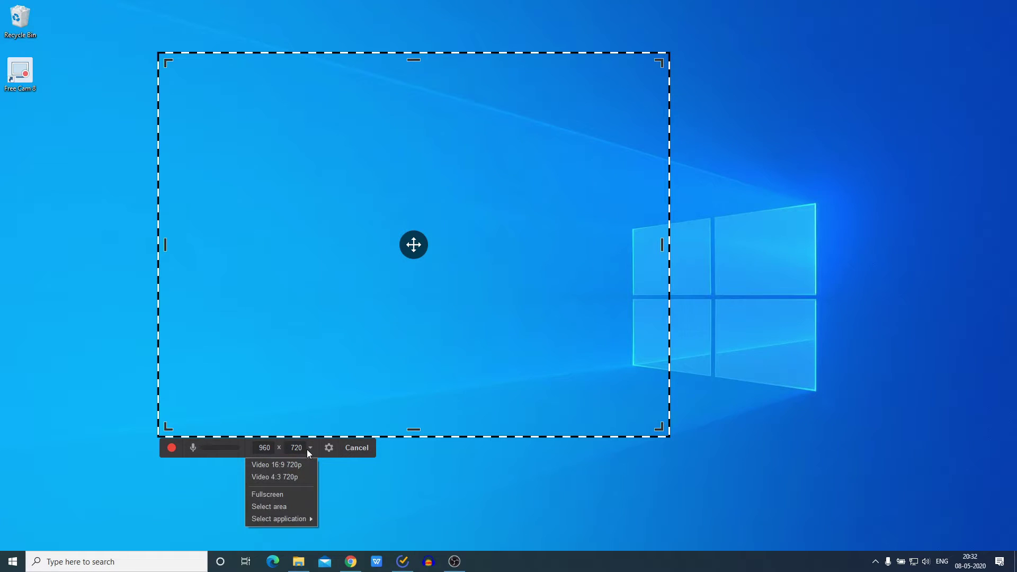
{"action": "left_click", "coordinate": [297, 493]}
Use Select area to draw a custom 1204 × 602 capture region on the desktop.
{"action": "left_click", "coordinate": [157, 538]}
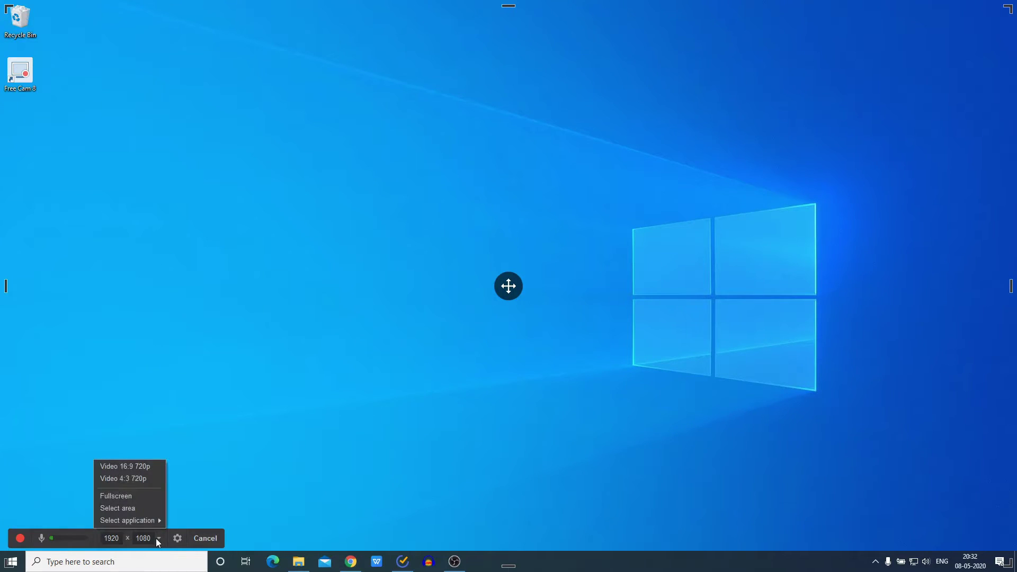
{"action": "left_click", "coordinate": [145, 510]}
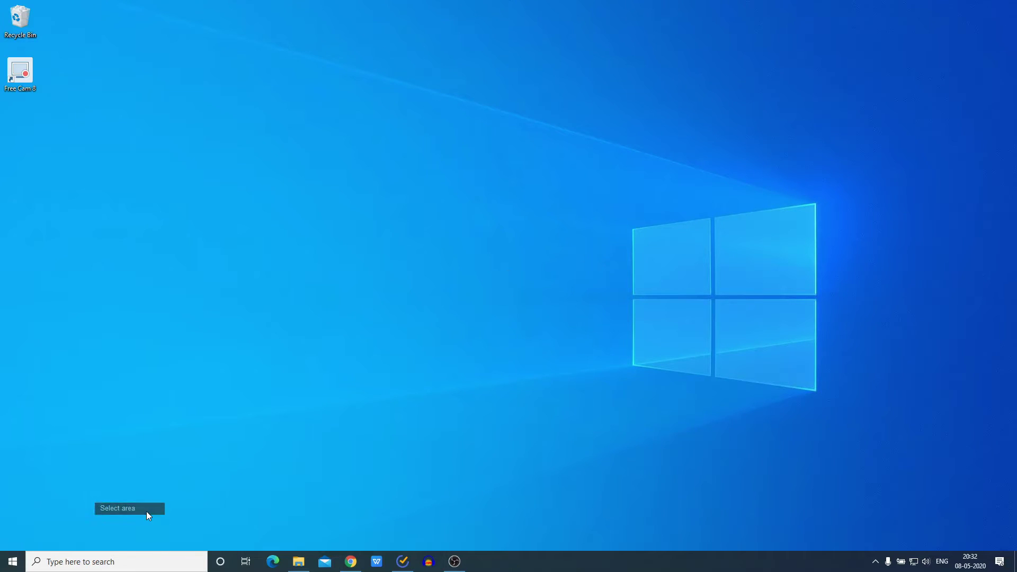
{"action": "left_click_drag", "start_coordinate": [185, 111], "coordinate": [822, 429]}
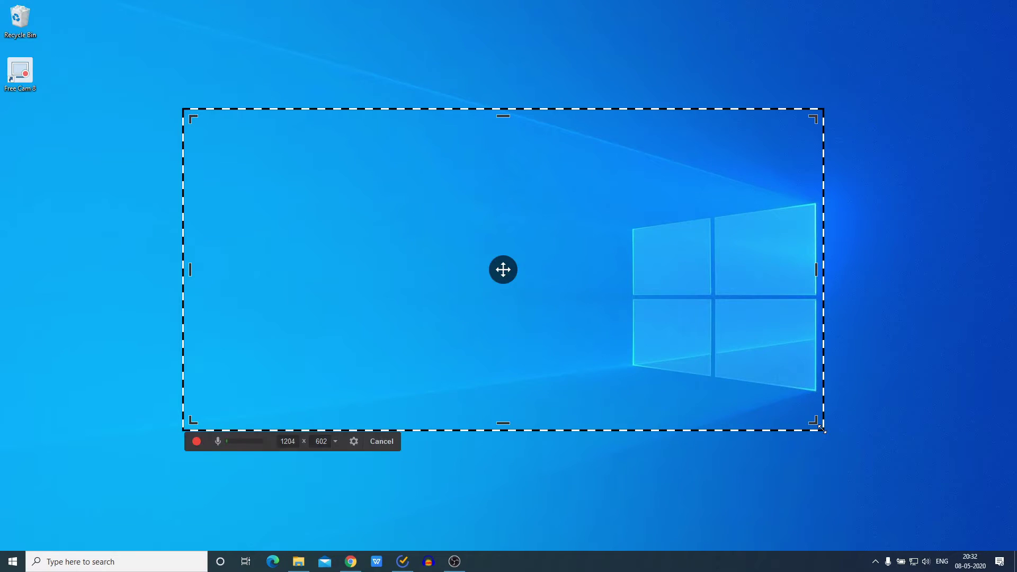
{"action": "left_click", "coordinate": [334, 442]}
{"action": "mouse_move", "coordinate": [320, 514]}
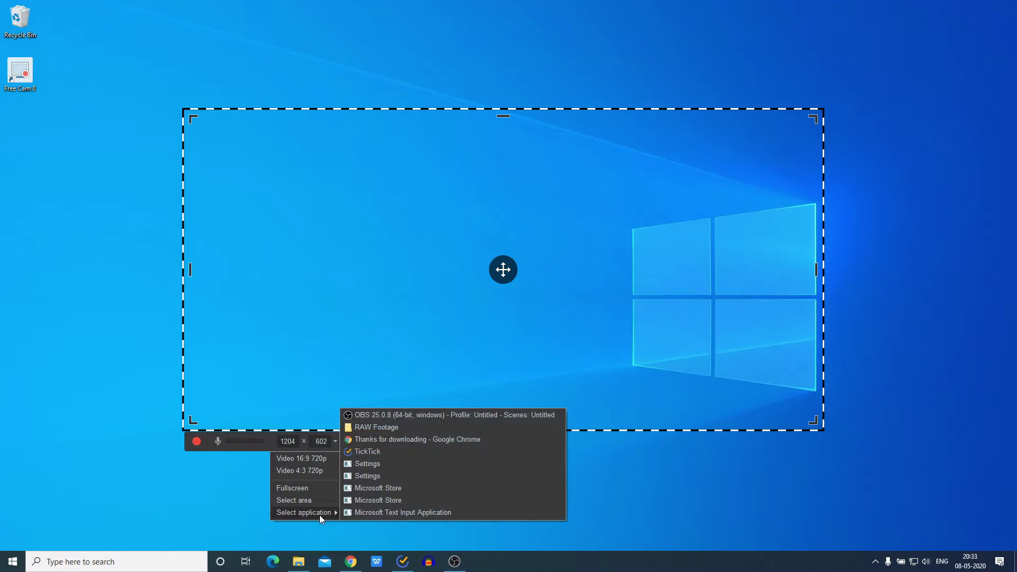
Open the recording settings and keep the default Realtek microphone.
{"action": "left_click", "coordinate": [432, 440]}
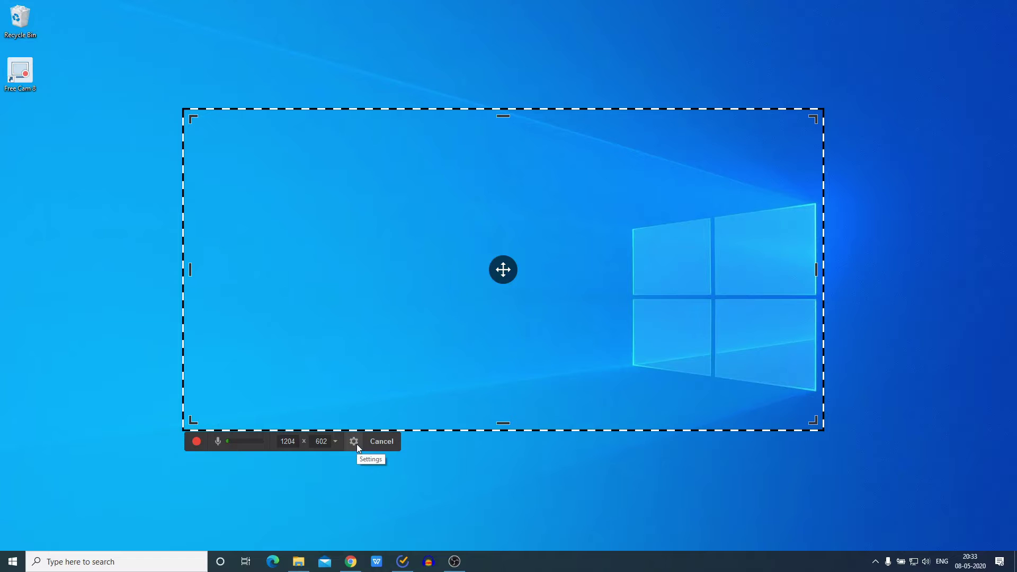
{"action": "left_click", "coordinate": [354, 441]}
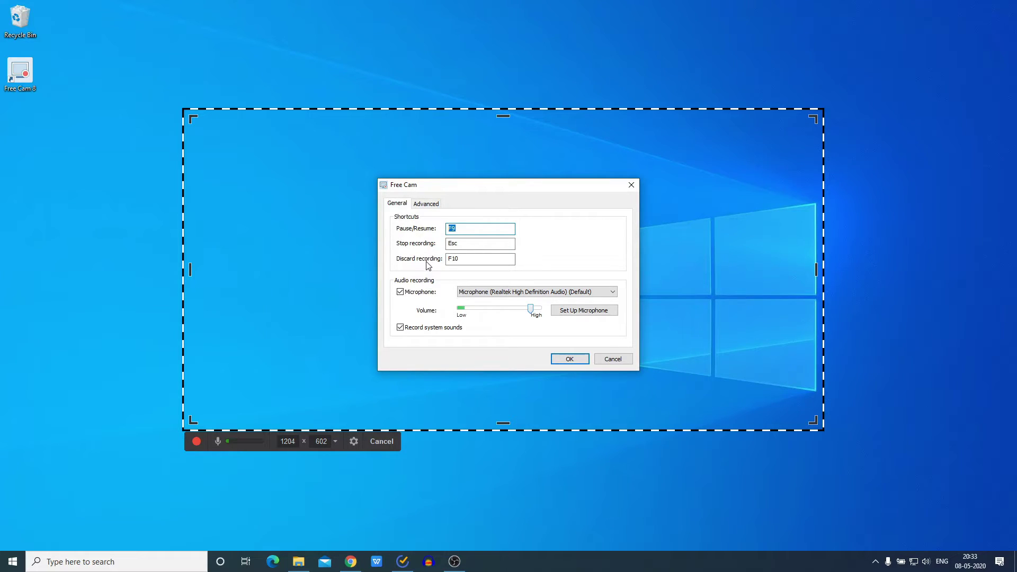
{"action": "left_click", "coordinate": [461, 296]}
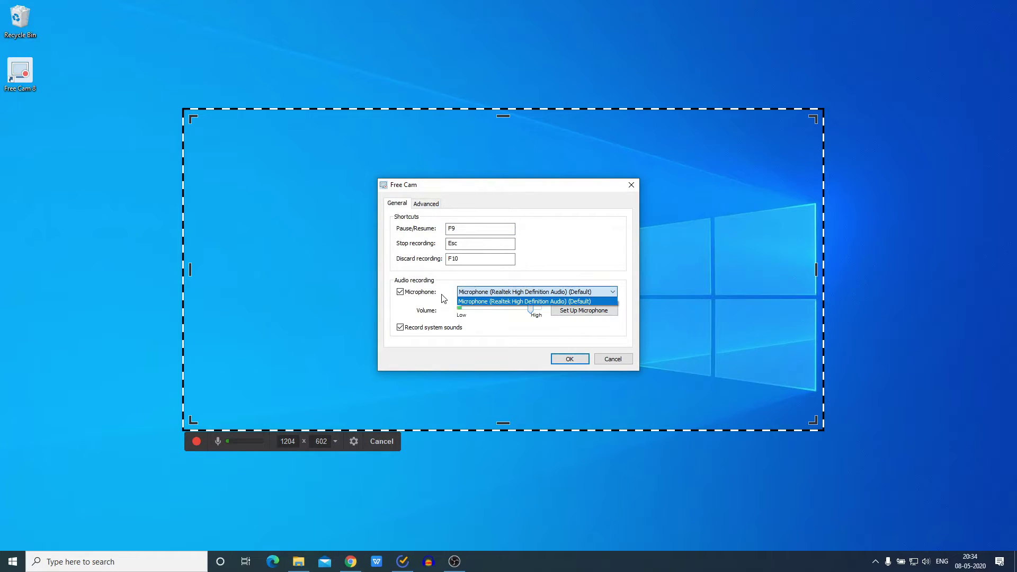
{"action": "left_click", "coordinate": [487, 301]}
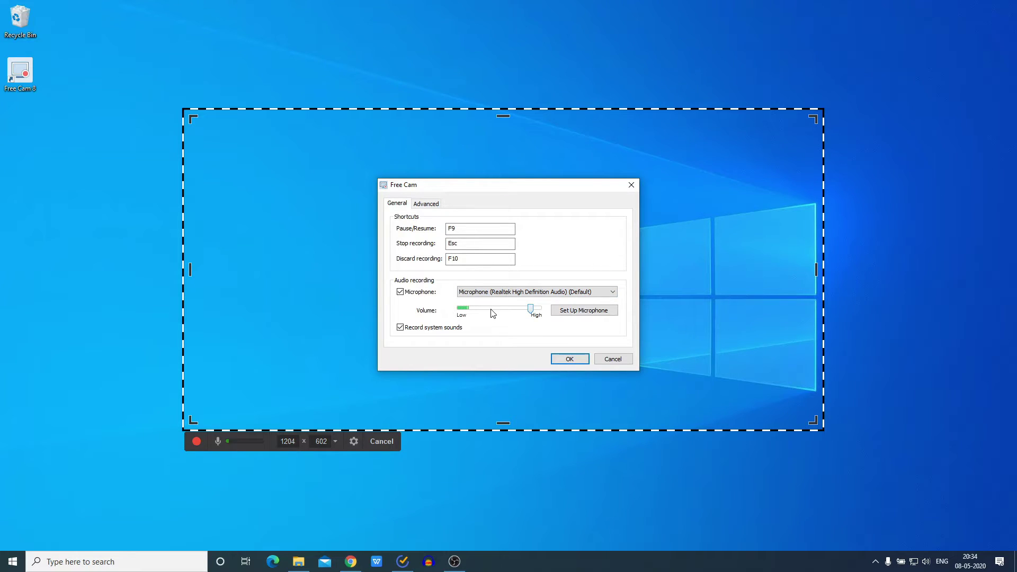
Review the advanced options, confirm them, and start recording the 1204×602 area.
{"action": "left_click", "coordinate": [426, 204]}
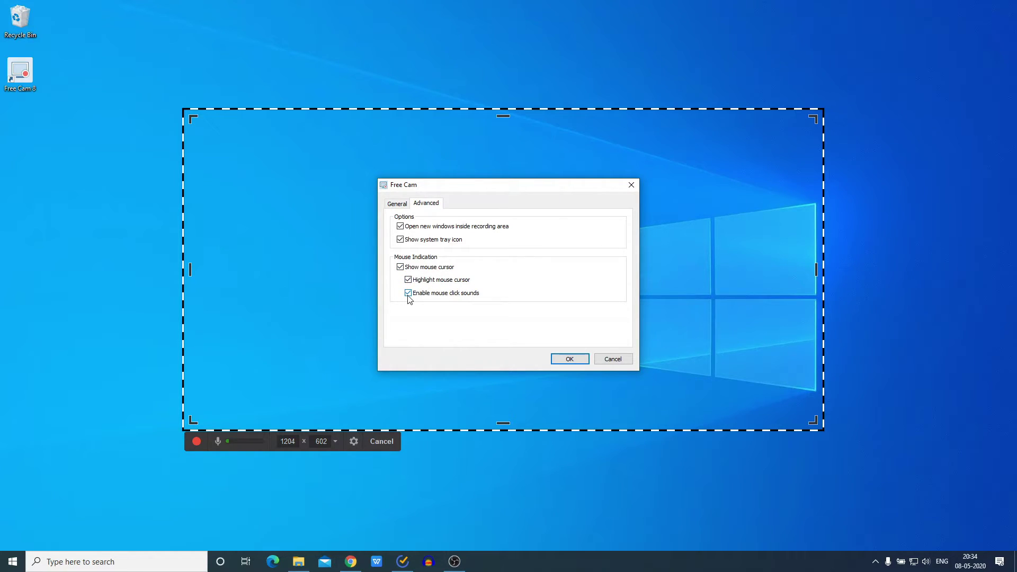
{"action": "left_click", "coordinate": [576, 360]}
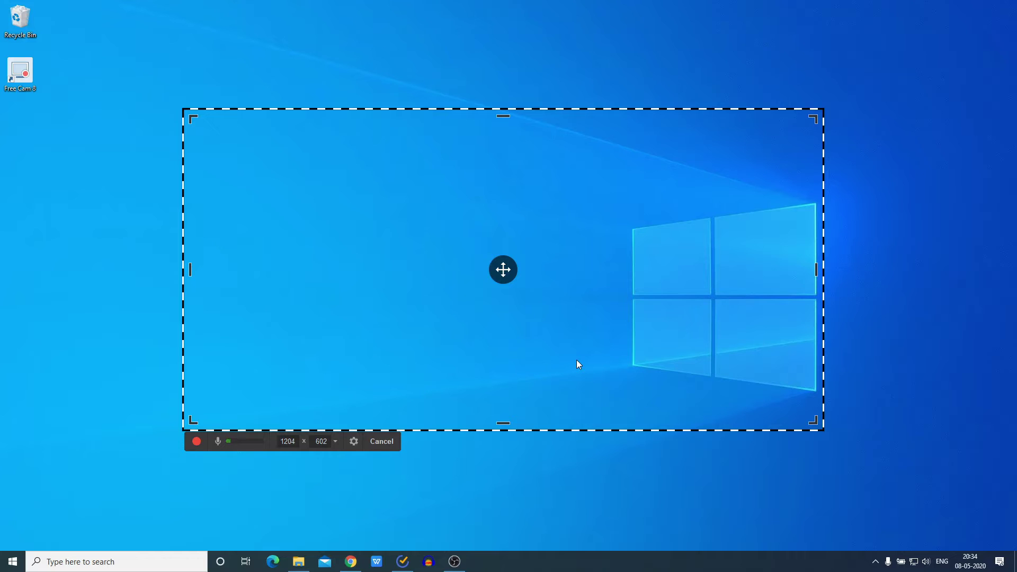
{"action": "left_click", "coordinate": [192, 446]}
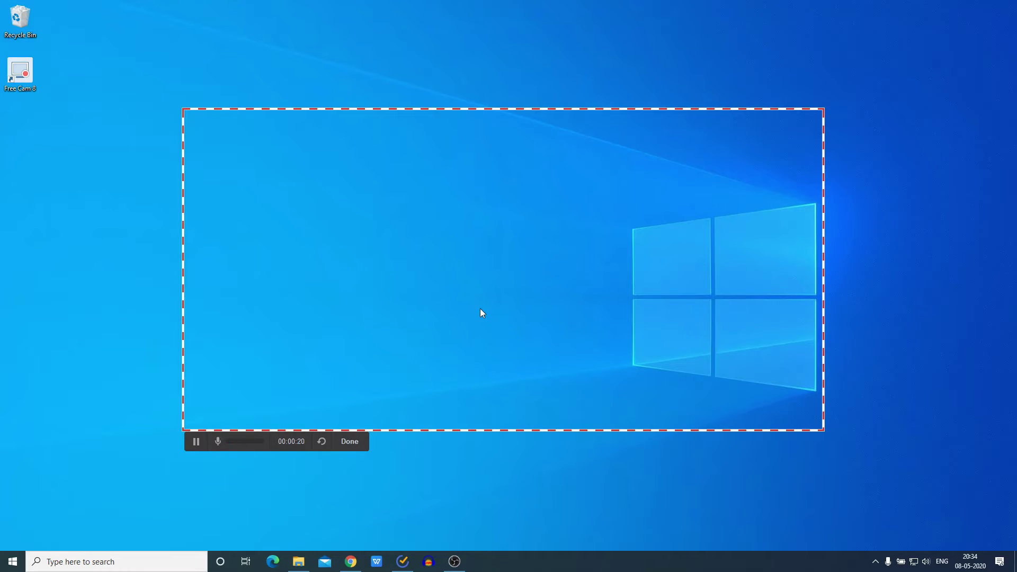
Stop the recording with Esc after about 20 seconds so the preview opens.
{"action": "key", "text": "Escape"}
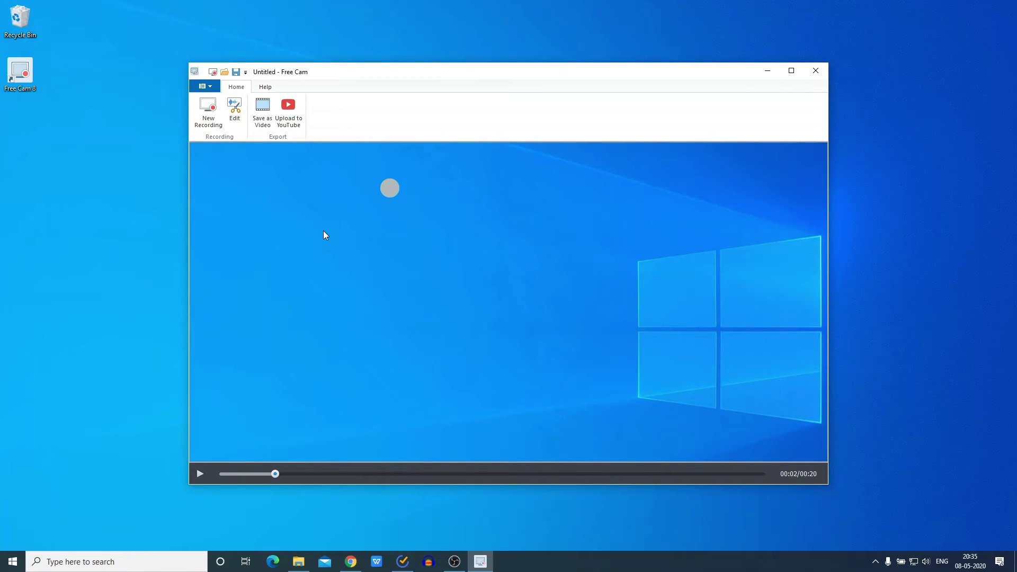
Open the Untitled recording in the Video Editor and maximize the editor window.
{"action": "left_click", "coordinate": [239, 120]}
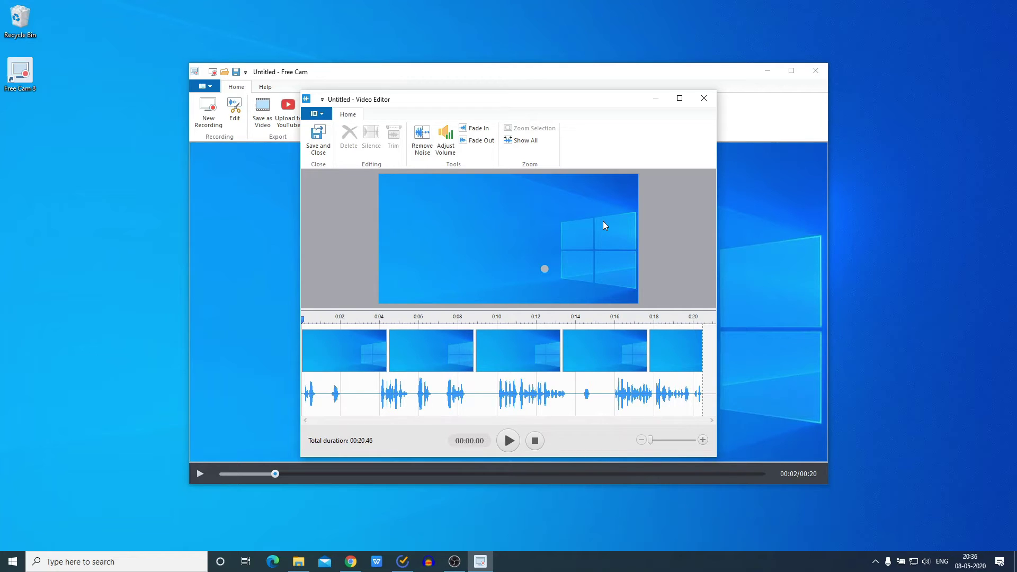
{"action": "left_click", "coordinate": [680, 103]}
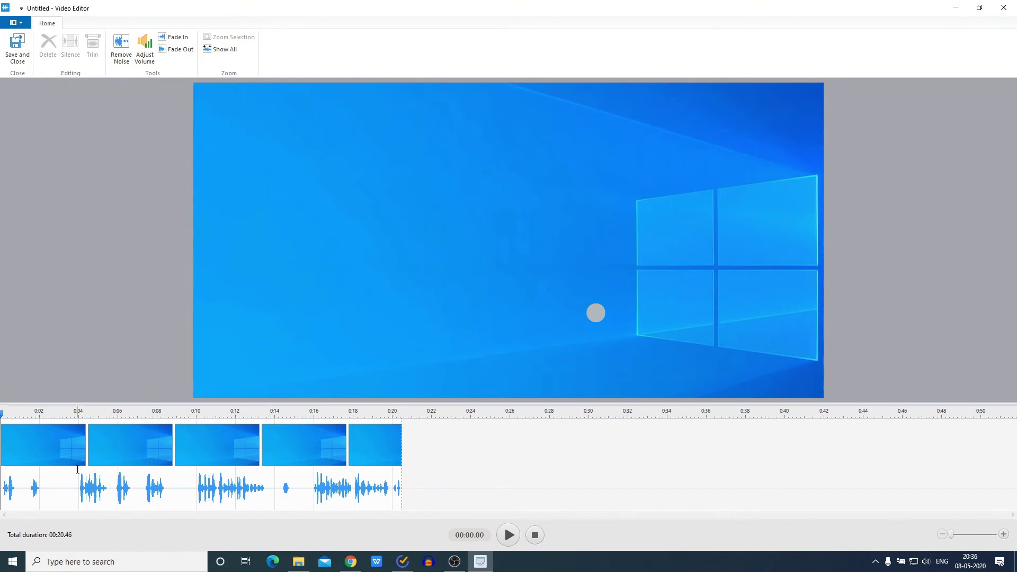
Delete 0:00–0:04 and 0:04.37–0:06.15, then select a quiet span as noise sample.
{"action": "left_click_drag", "start_coordinate": [77, 468], "coordinate": [1, 467]}
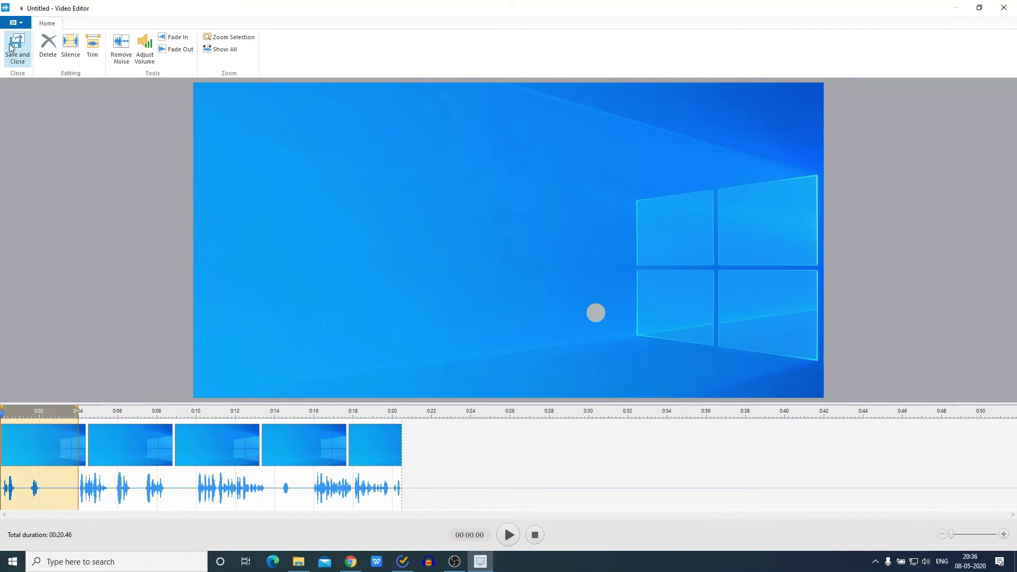
{"action": "left_click", "coordinate": [47, 45]}
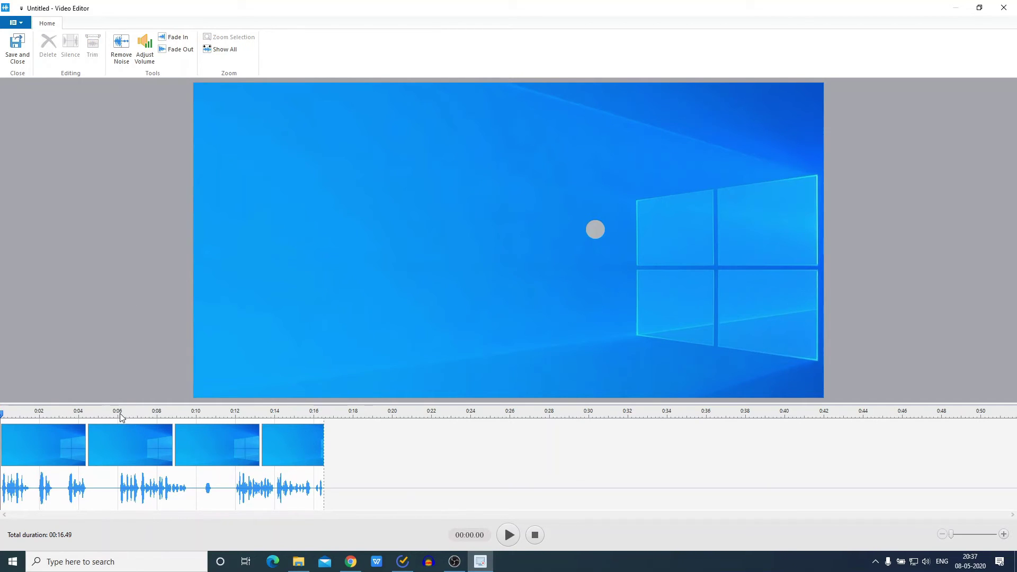
{"action": "left_click_drag", "start_coordinate": [121, 434], "coordinate": [87, 433]}
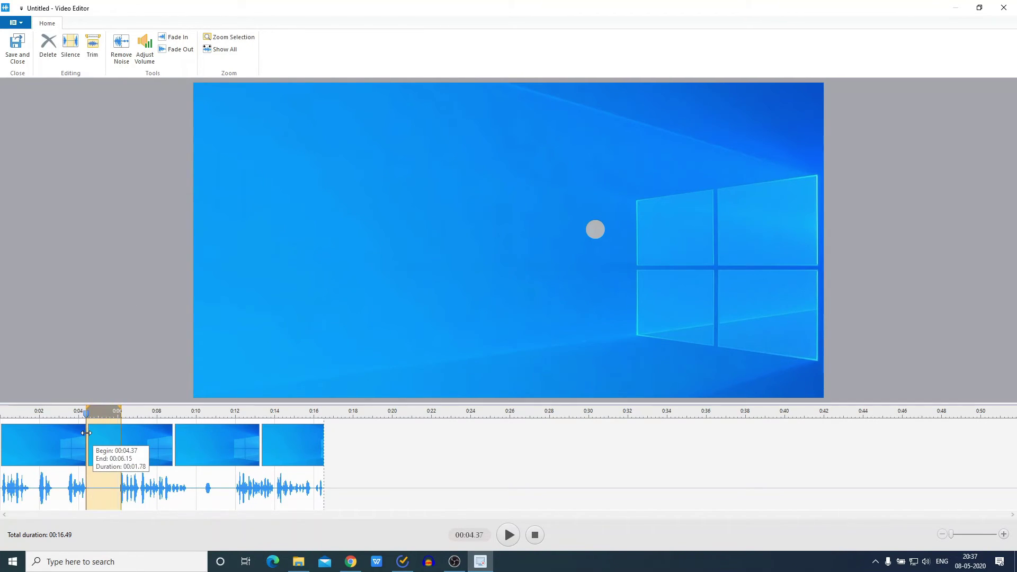
{"action": "left_click", "coordinate": [48, 44]}
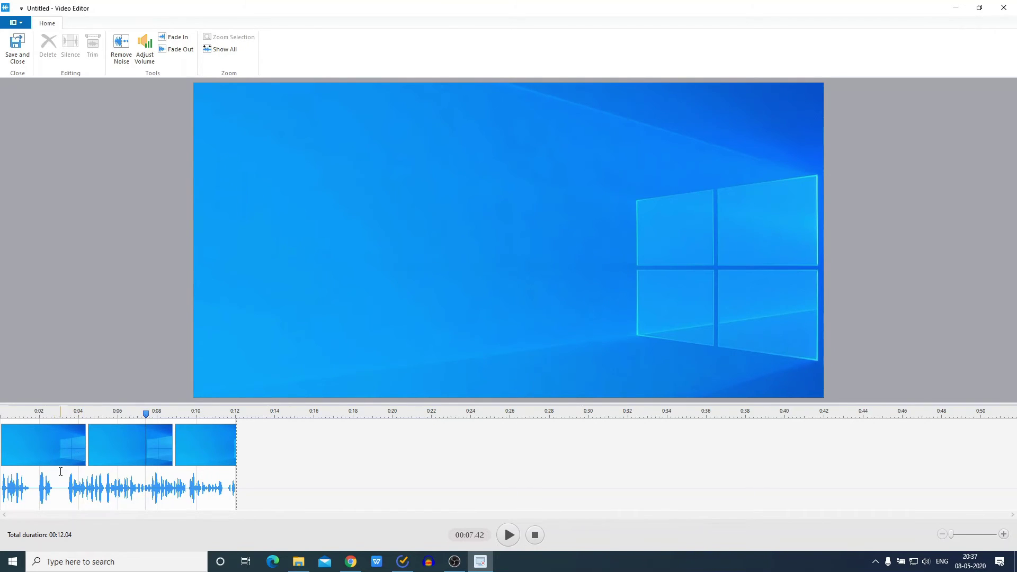
{"action": "left_click_drag", "start_coordinate": [67, 469], "coordinate": [53, 469]}
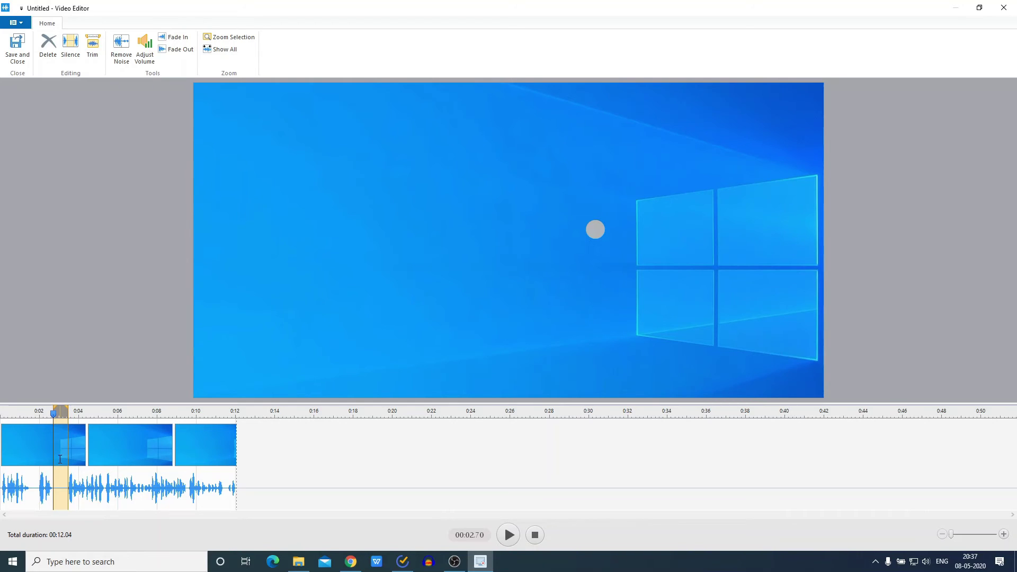
Remove noise throughout the recording, then save the edits and close the editor.
{"action": "left_click", "coordinate": [126, 48]}
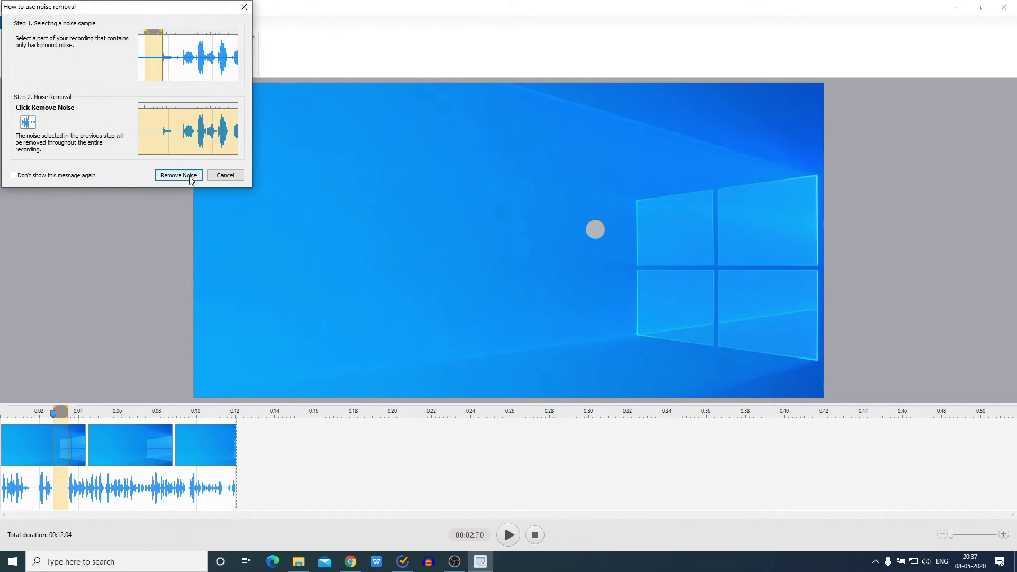
{"action": "left_click", "coordinate": [189, 176]}
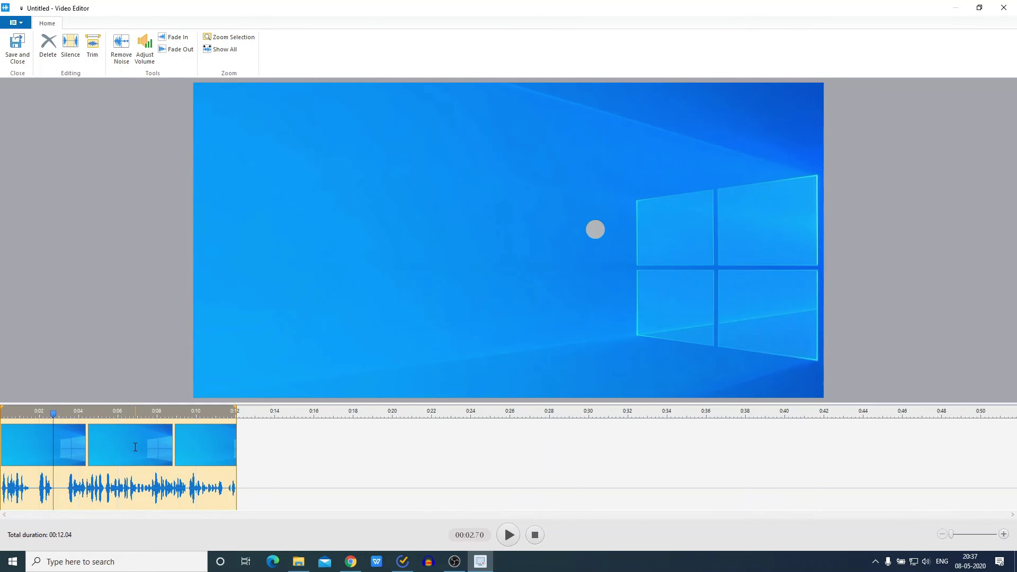
{"action": "left_click", "coordinate": [23, 52]}
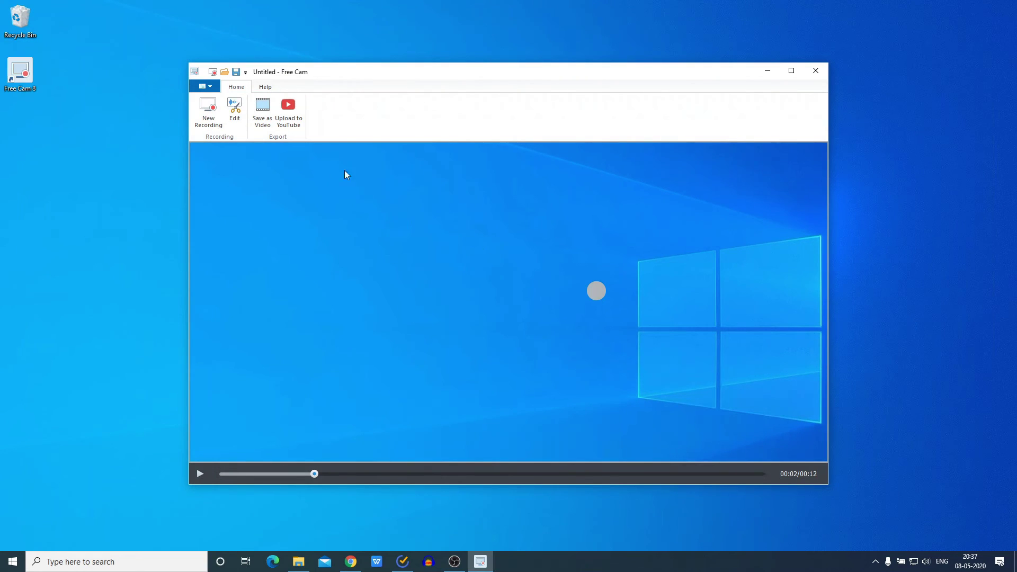
Save the edited recording as a video named demo on the Desktop.
{"action": "left_click", "coordinate": [265, 128]}
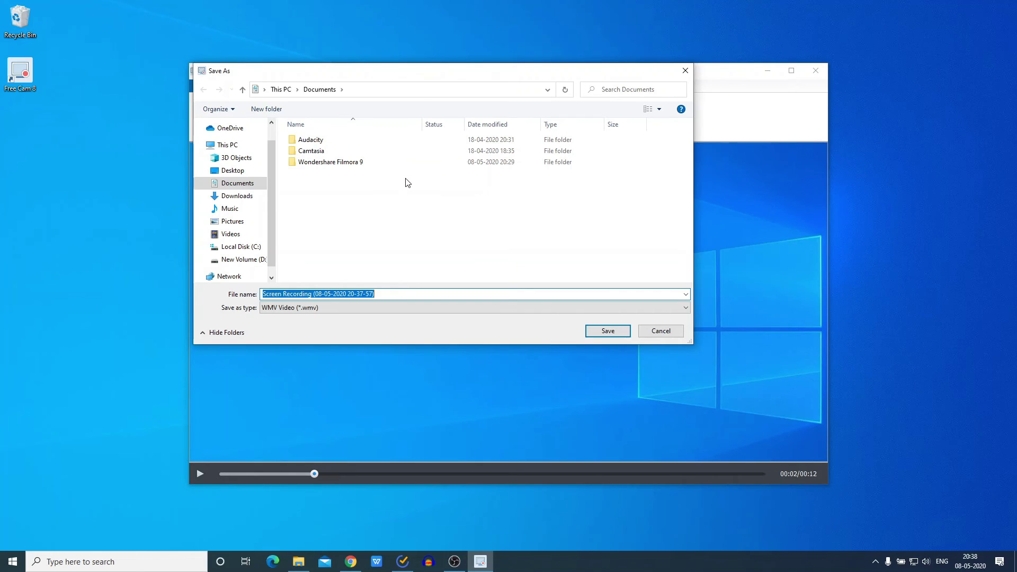
{"action": "left_click", "coordinate": [249, 170]}
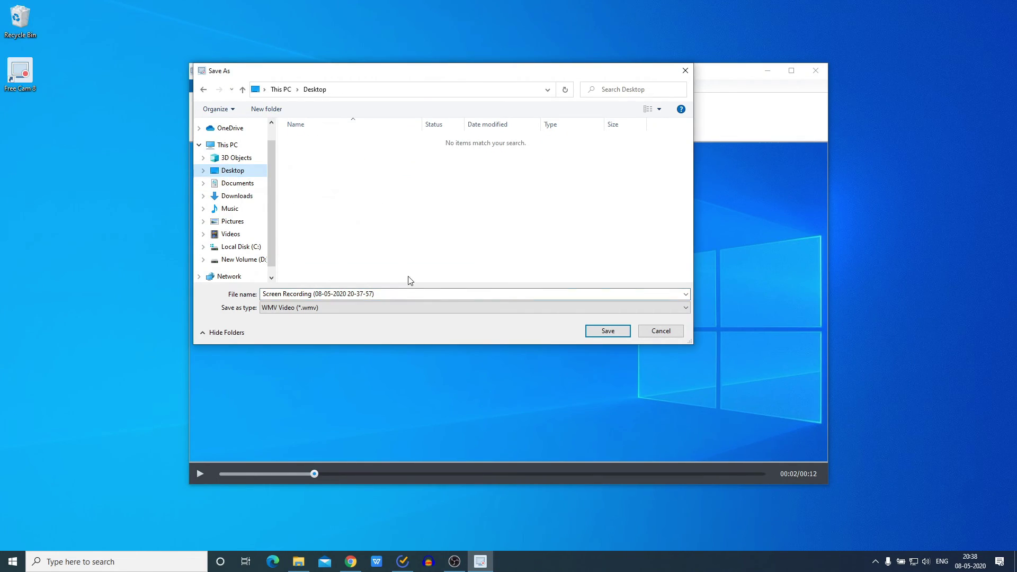
{"action": "left_click", "coordinate": [406, 291]}
{"action": "key", "text": "BackSpace"}
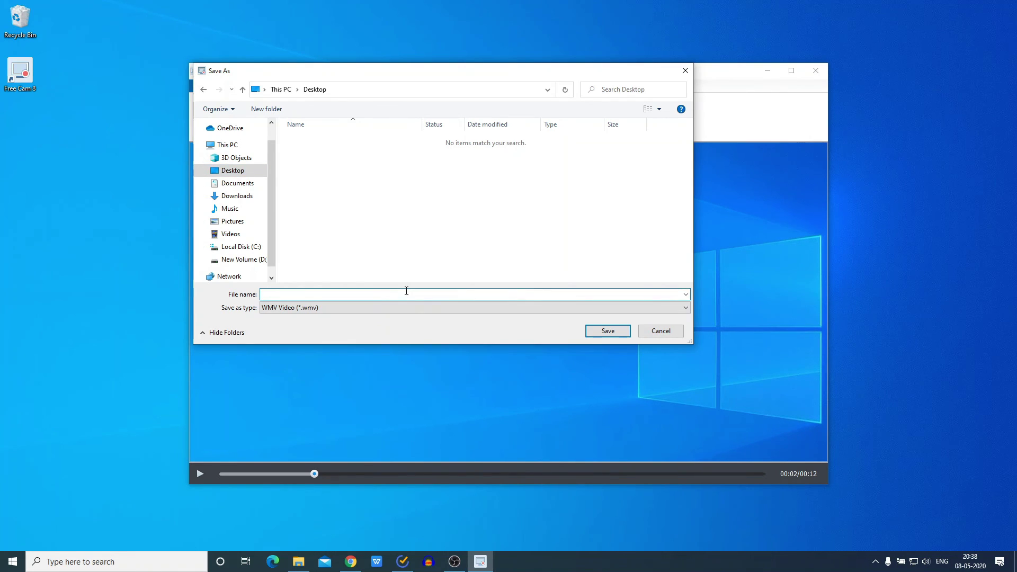
{"action": "type", "text": "demo"}
{"action": "left_click", "coordinate": [618, 332]}
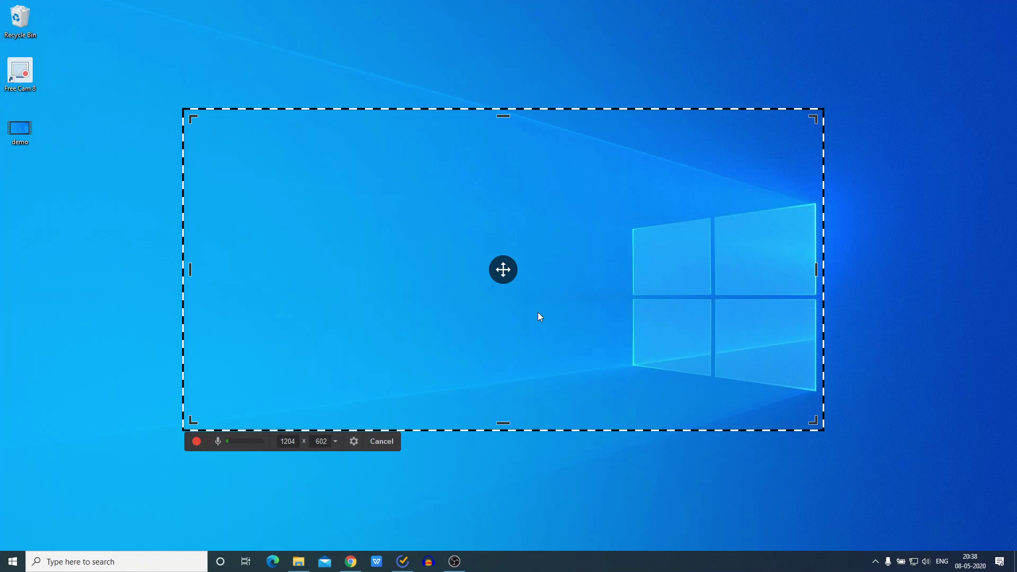
Look through the capture size presets and close them, leaving the area at 1204×602.
{"action": "left_click", "coordinate": [335, 442]}
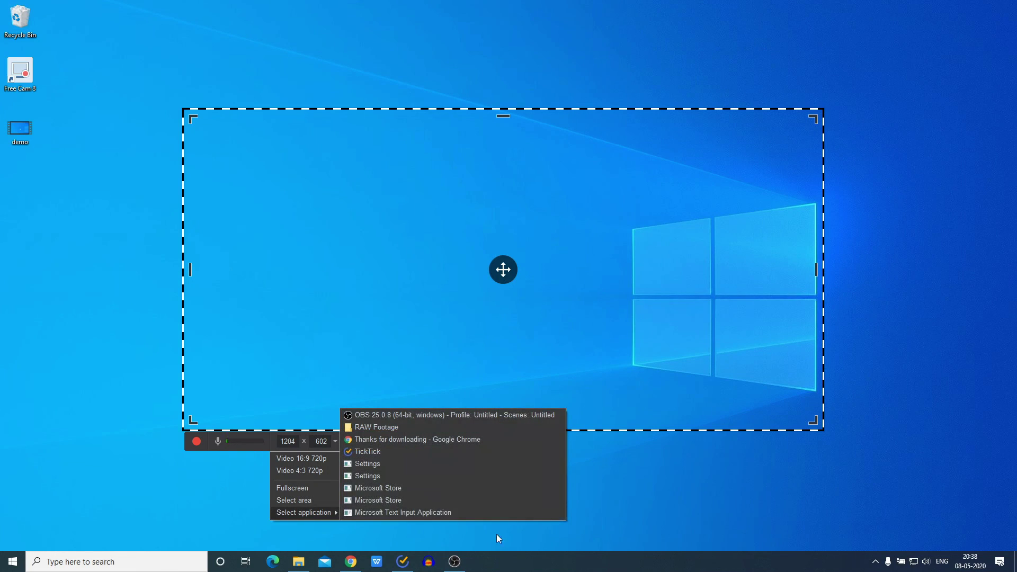
{"action": "left_click", "coordinate": [640, 509]}
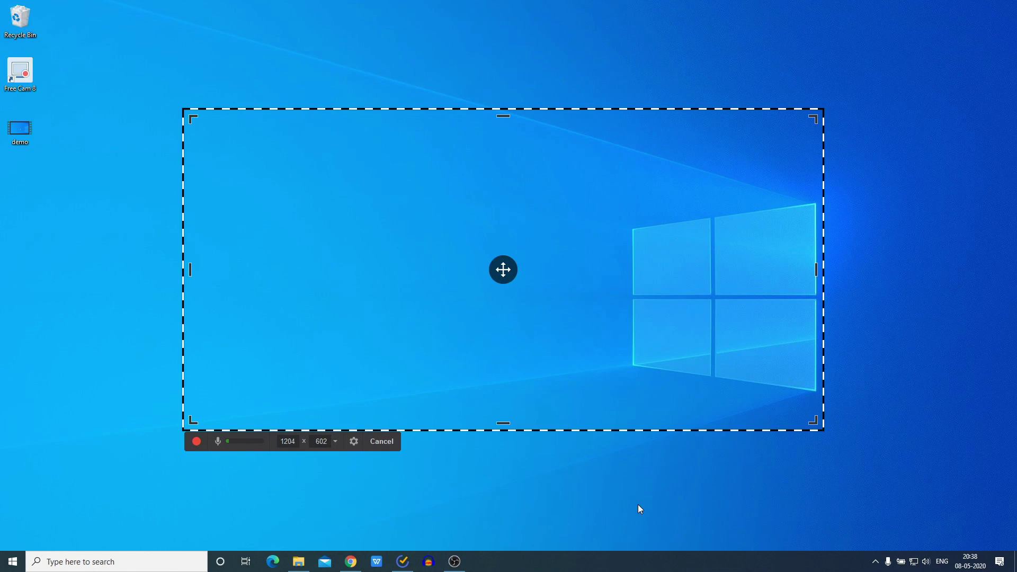
{"action": "left_click", "coordinate": [335, 442]}
{"action": "mouse_move", "coordinate": [337, 511]}
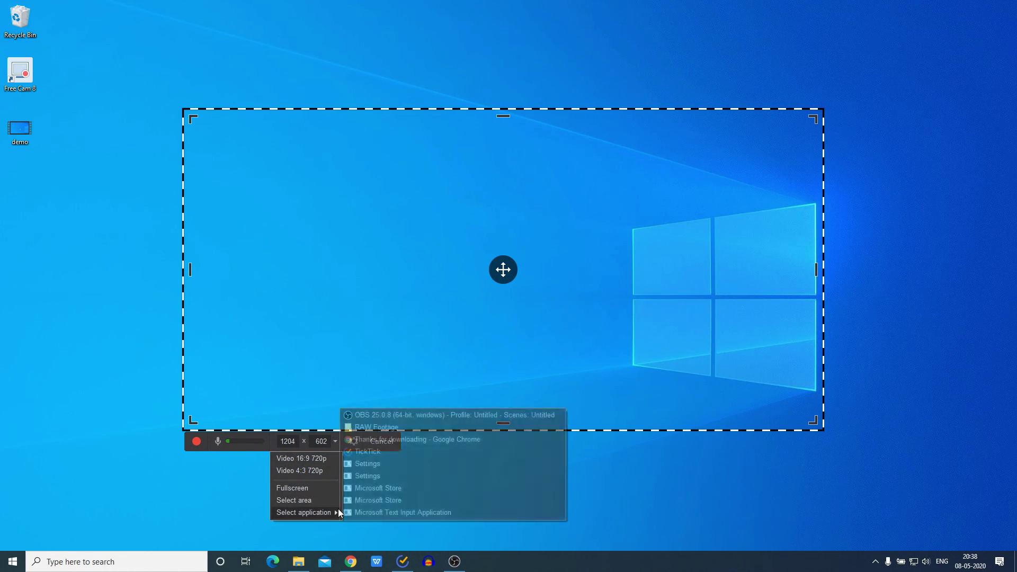
{"action": "left_click", "coordinate": [639, 509]}
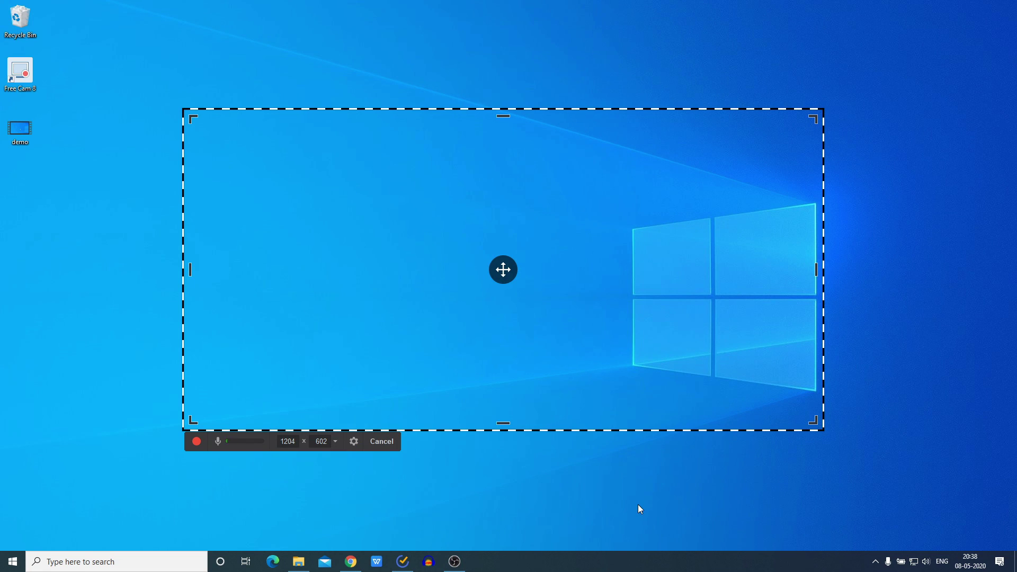